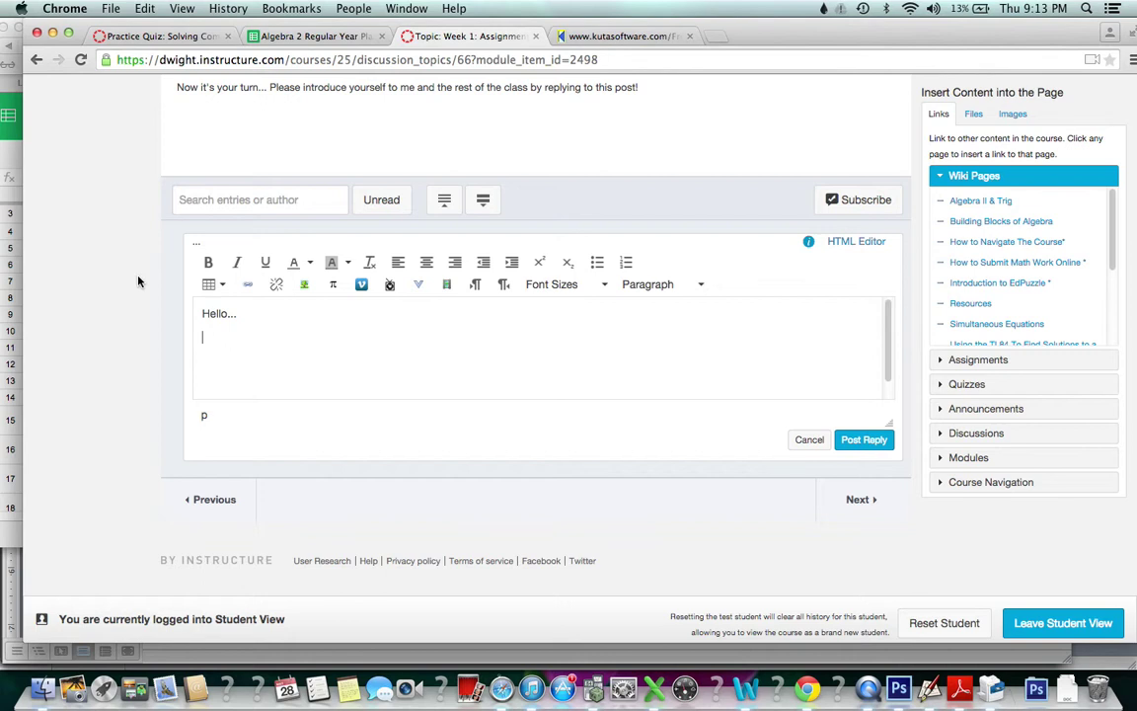
Add a second 'Hello...' line below the first greeting in the reply editor.
left_click(232, 331)
type("Hello...")
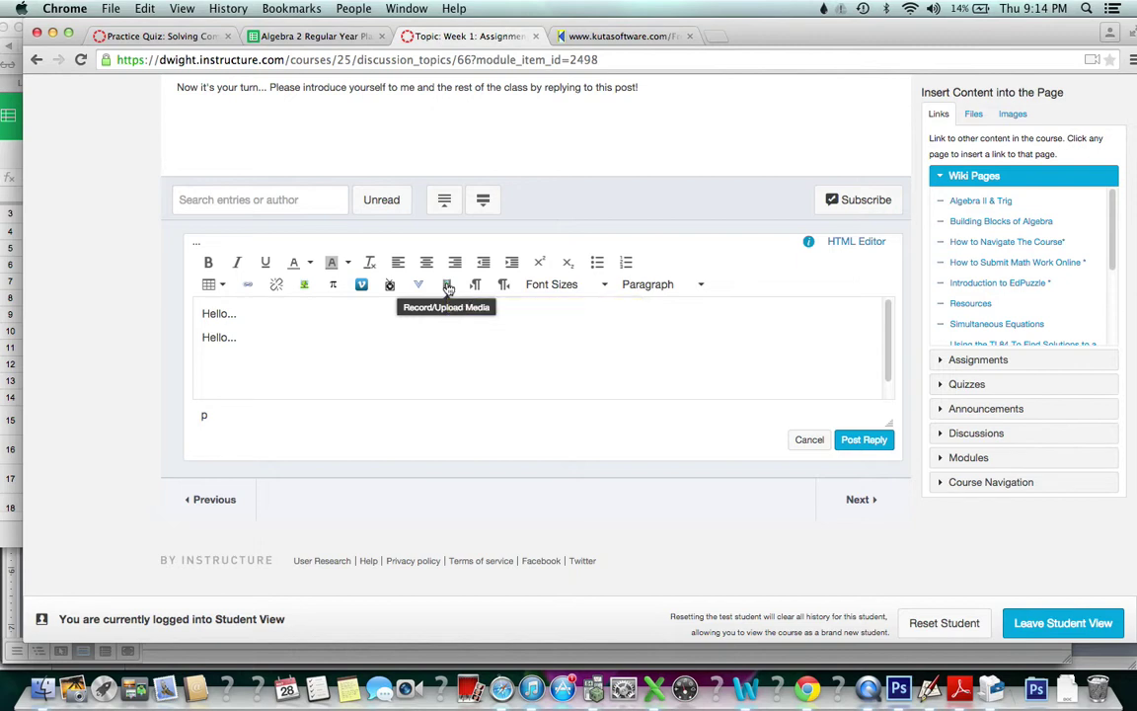
Open the media recorder in microphone-only mode and grant the site microphone access.
left_click(448, 285)
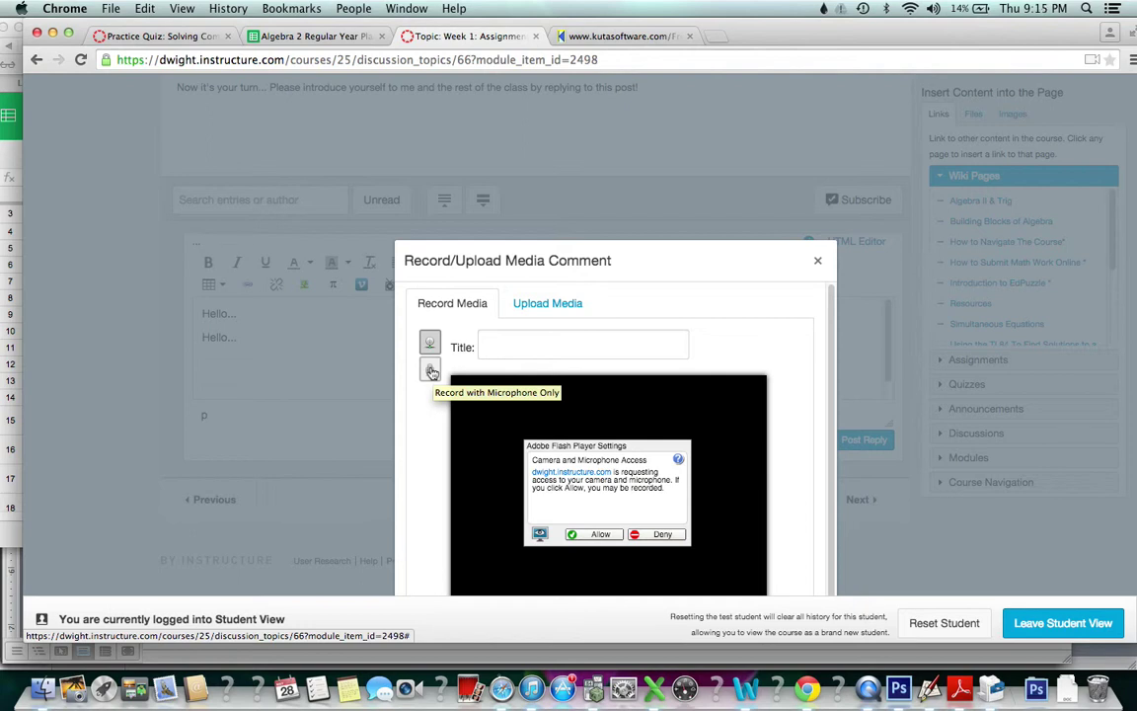
left_click(430, 370)
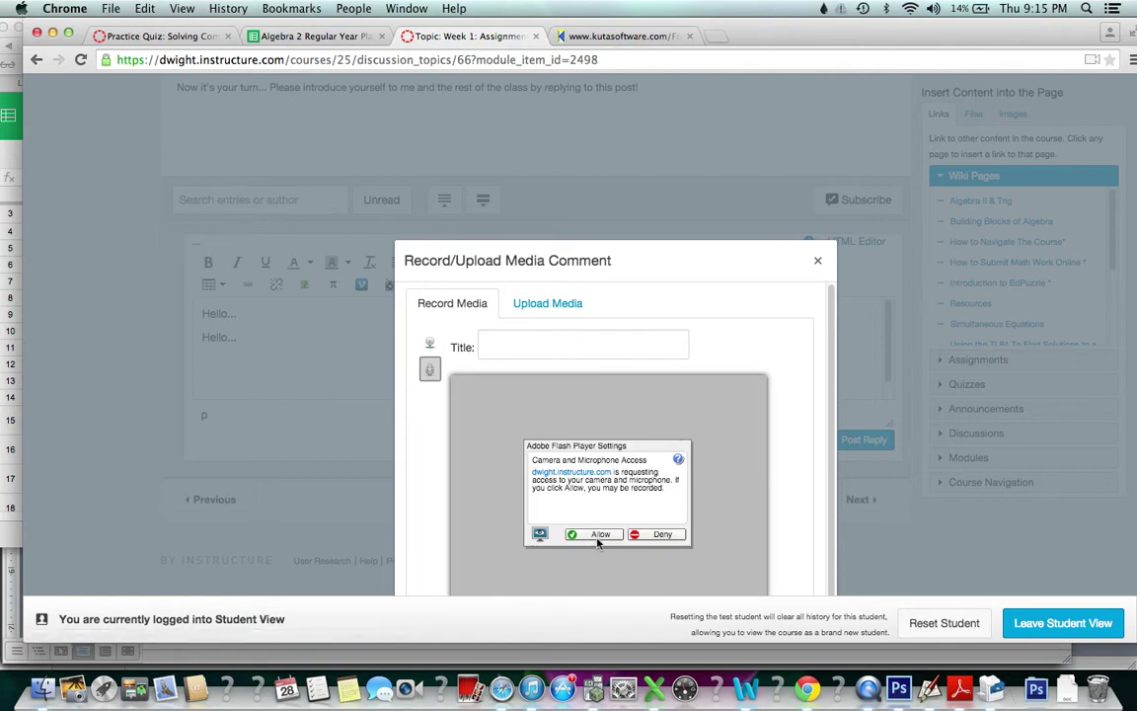
left_click(597, 539)
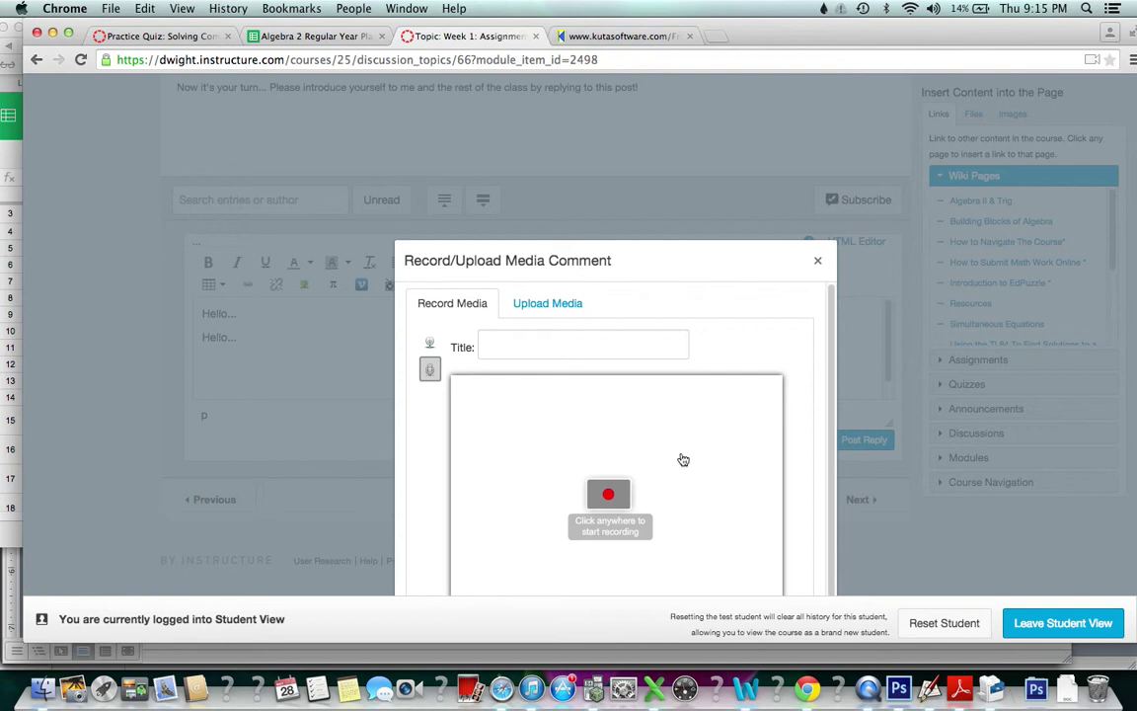
Record a 12-second audio clip with the microphone.
left_click(683, 460)
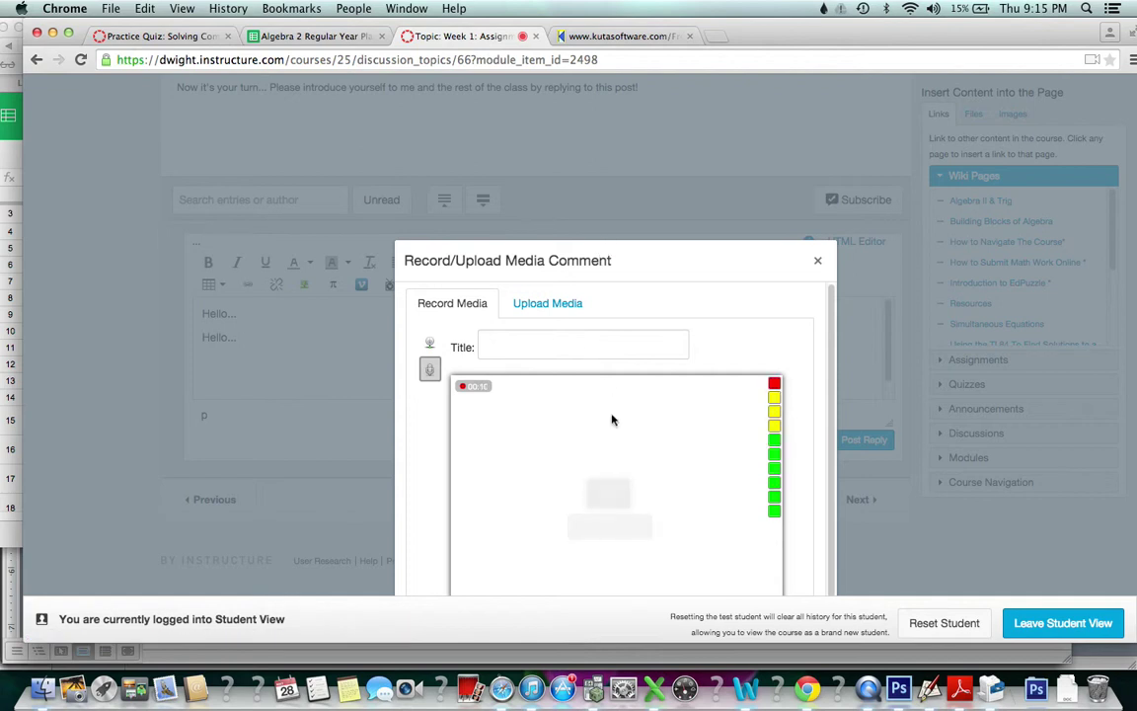
left_click(592, 498)
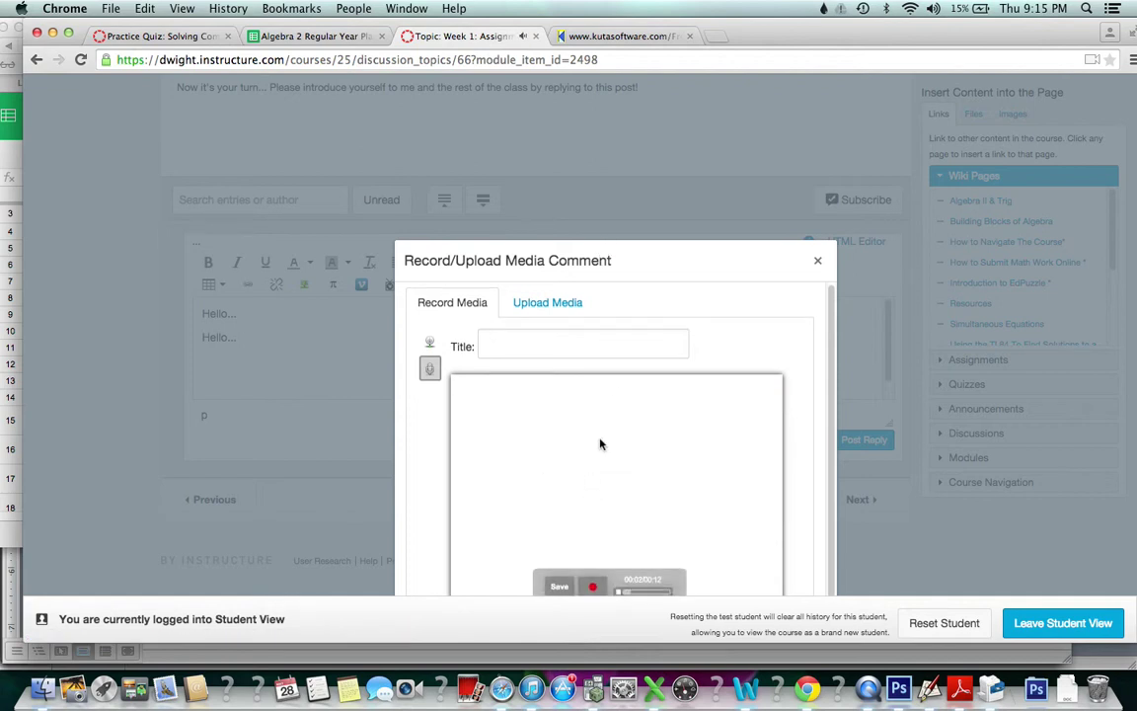
scroll(599, 446, "down", 1)
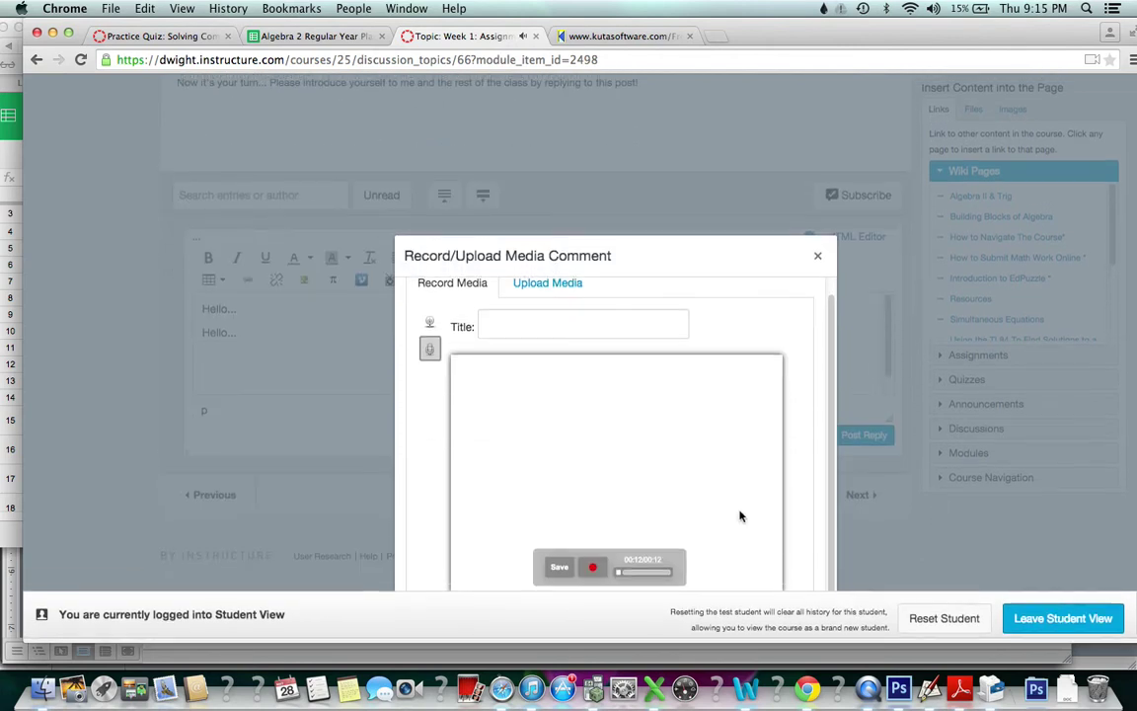
Save the recording into the reply as a media comment and post the reply.
left_click(558, 573)
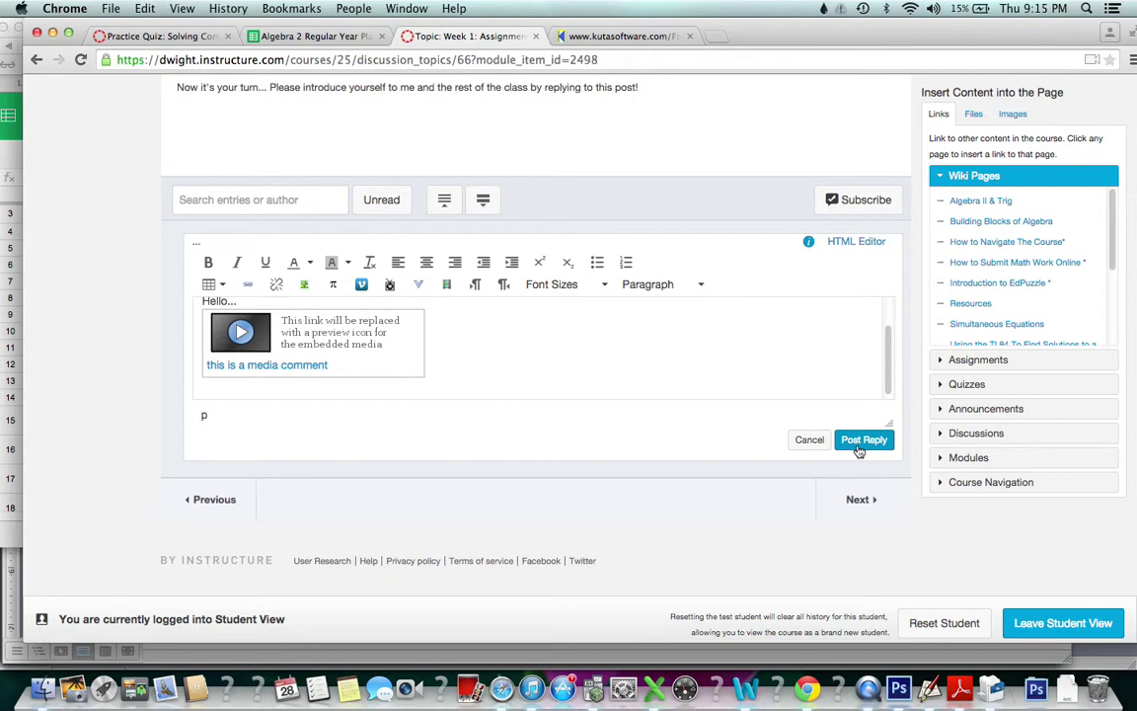
left_click(858, 446)
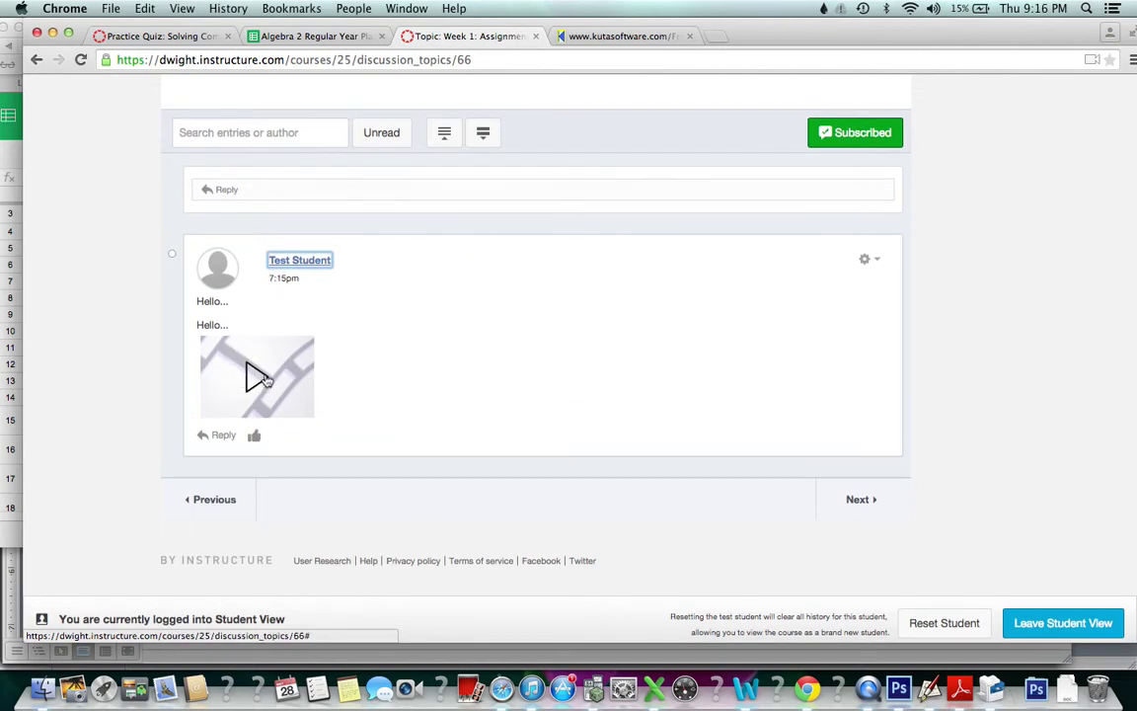
Play the embedded recording in the posted reply briefly, then pause it.
left_click(263, 377)
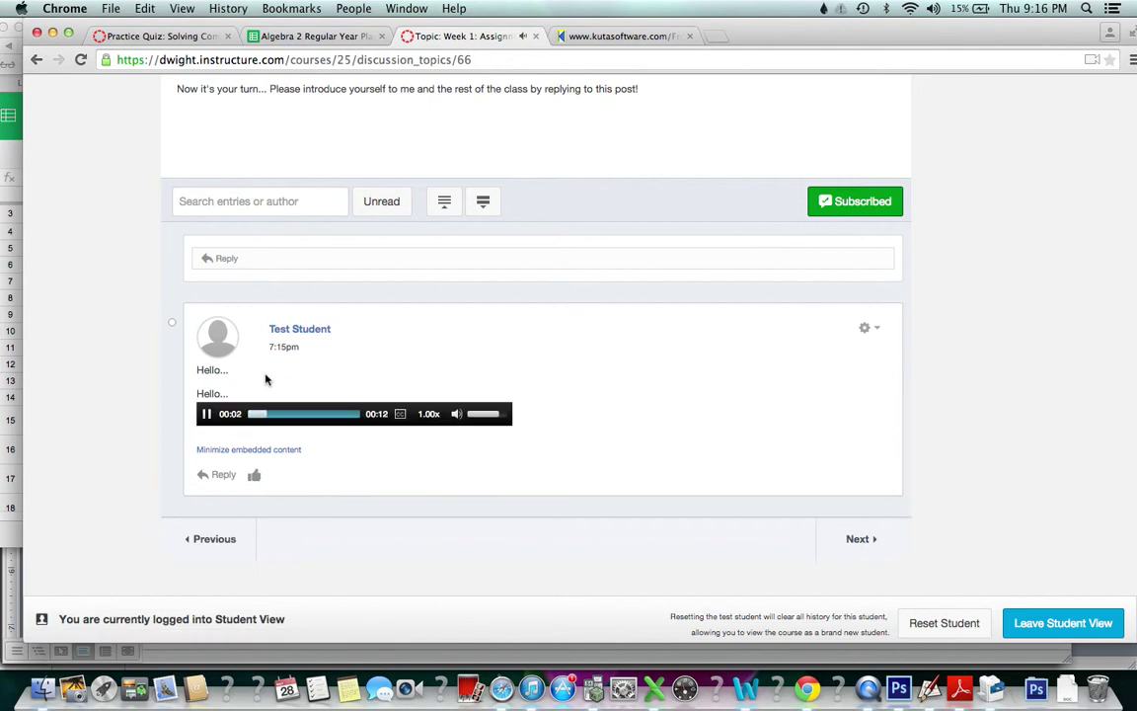
left_click(206, 422)
scroll(175, 335, "down", 1)
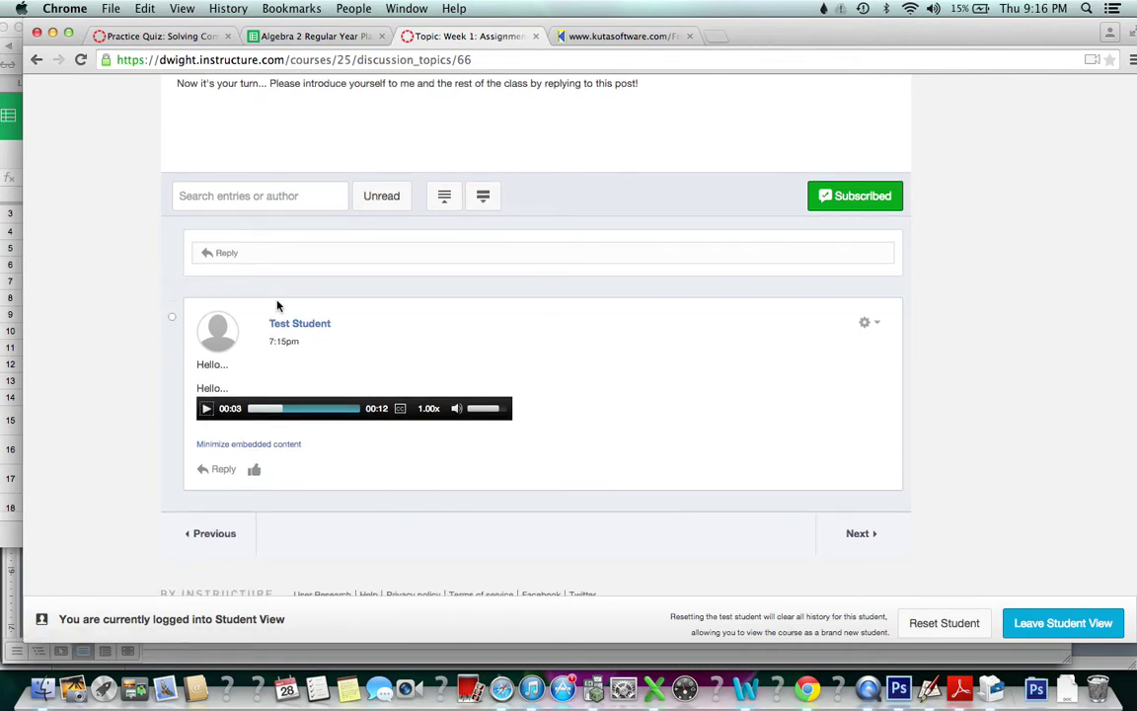
left_click(868, 323)
Choose Edit from the posted reply's gear menu.
left_click(829, 386)
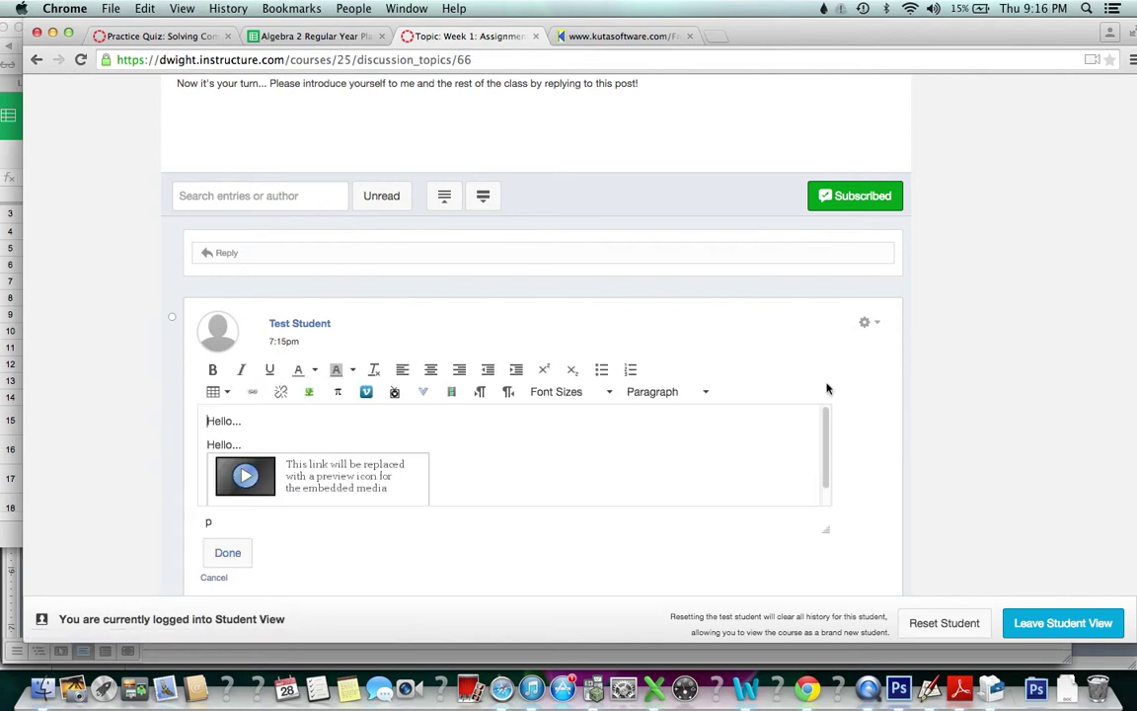
Open the math equation editor and browse its Greek, operator, relationship, arrow, delimiter and miscellaneous symbols.
left_click(340, 395)
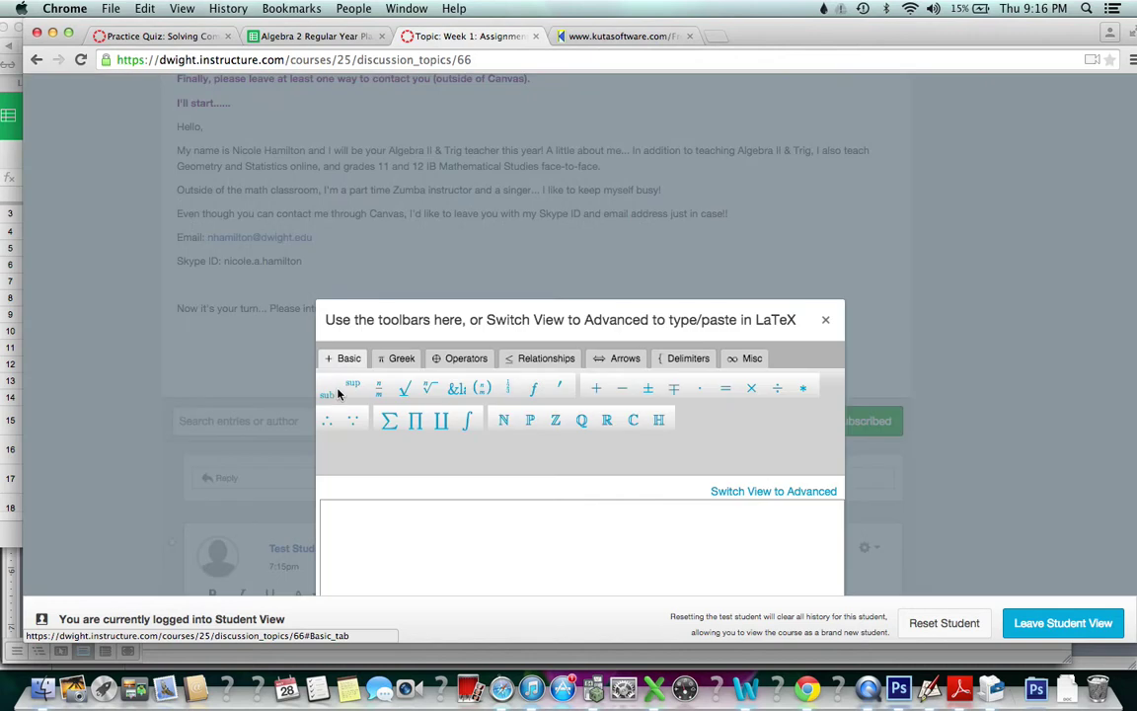
left_click(369, 528)
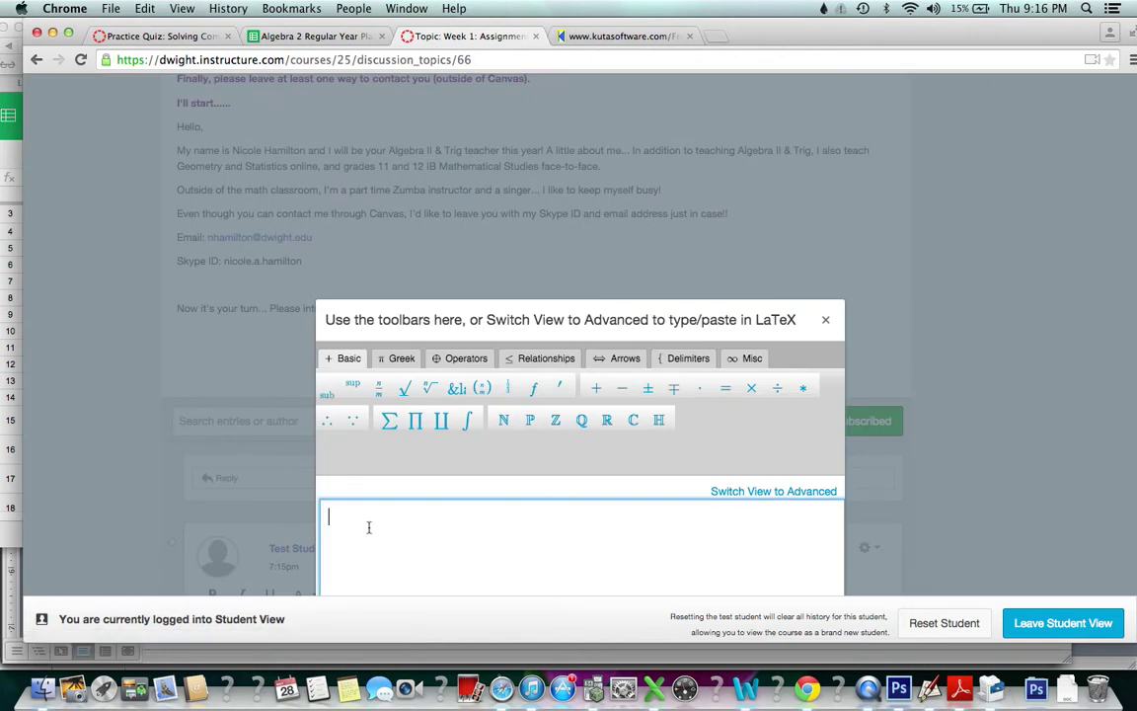
left_click(404, 360)
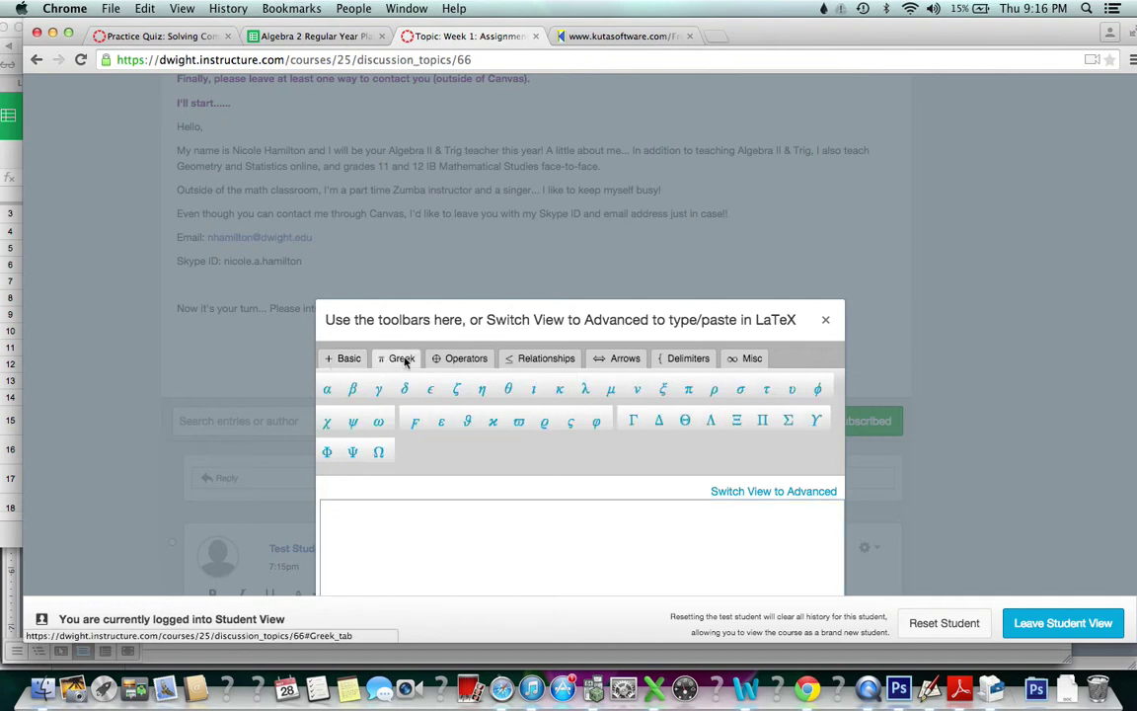
left_click(459, 359)
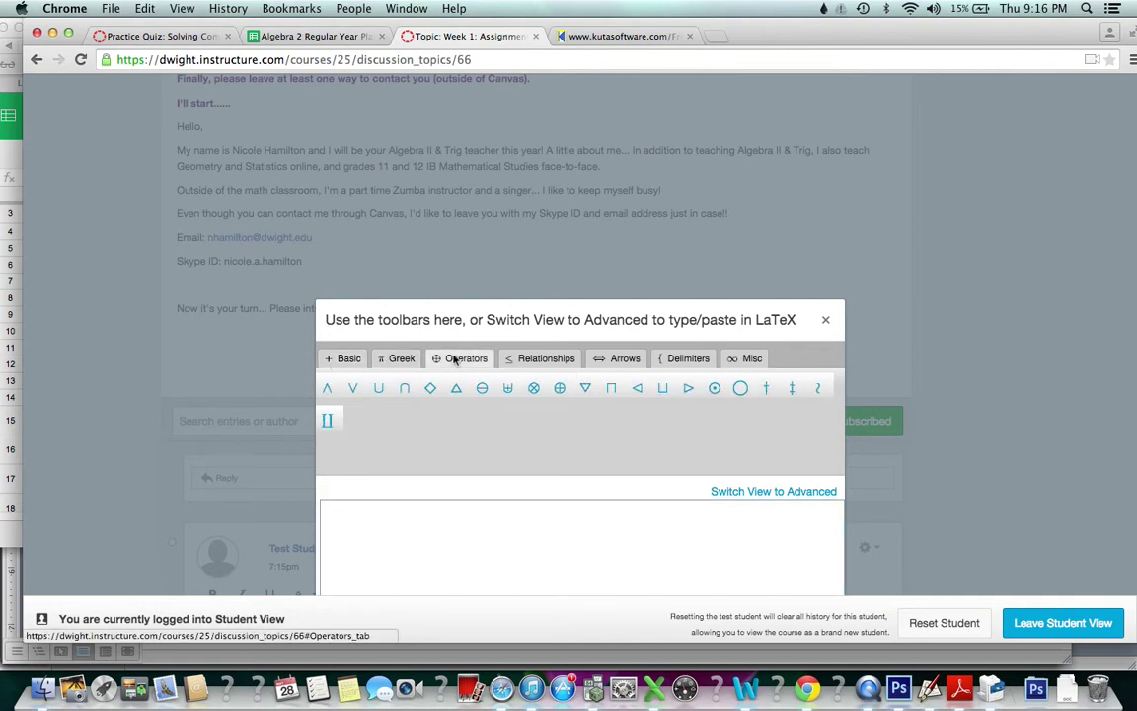
left_click(533, 367)
left_click(604, 365)
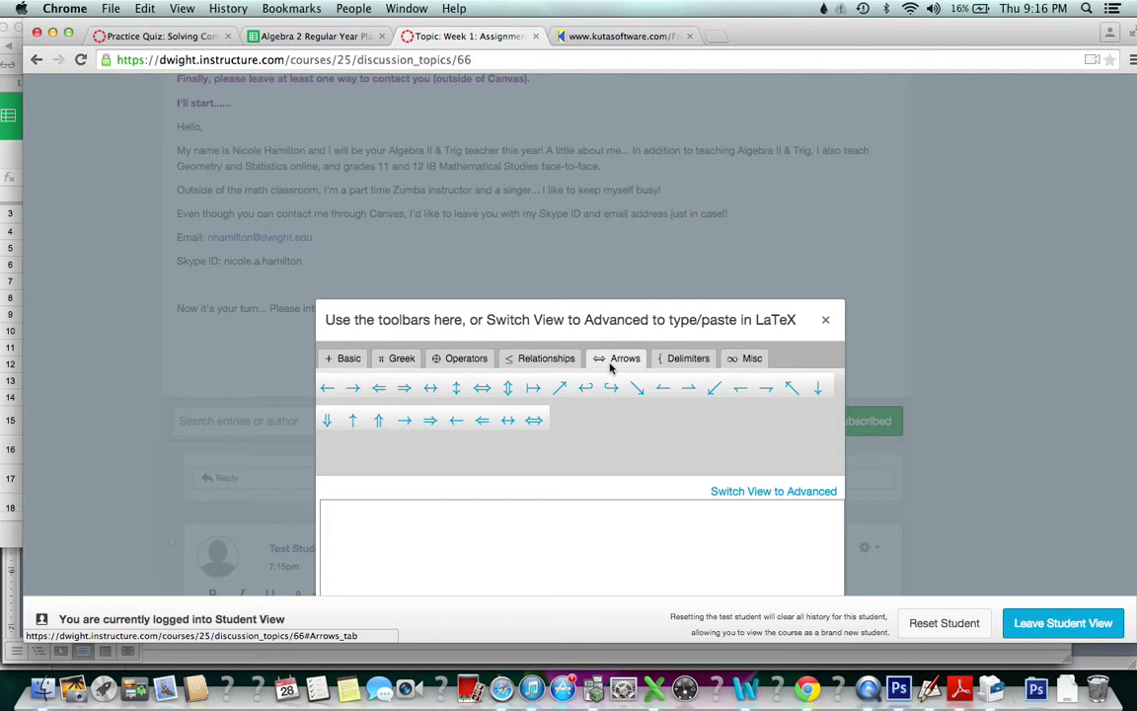
left_click(682, 361)
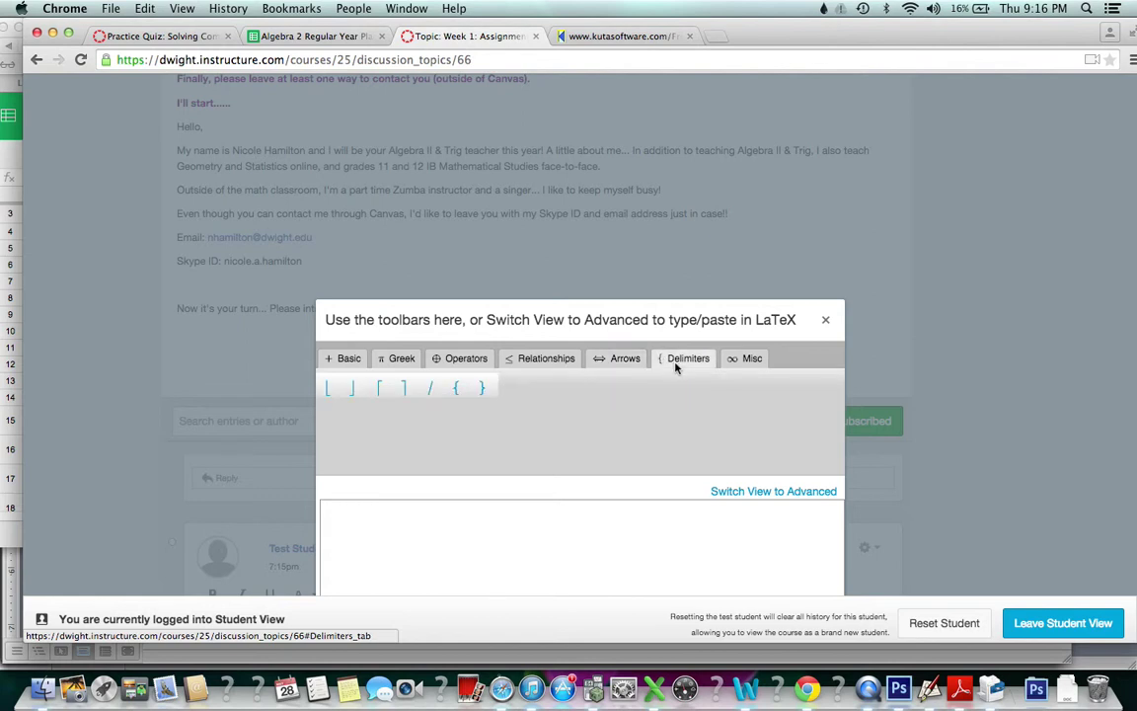
left_click(743, 360)
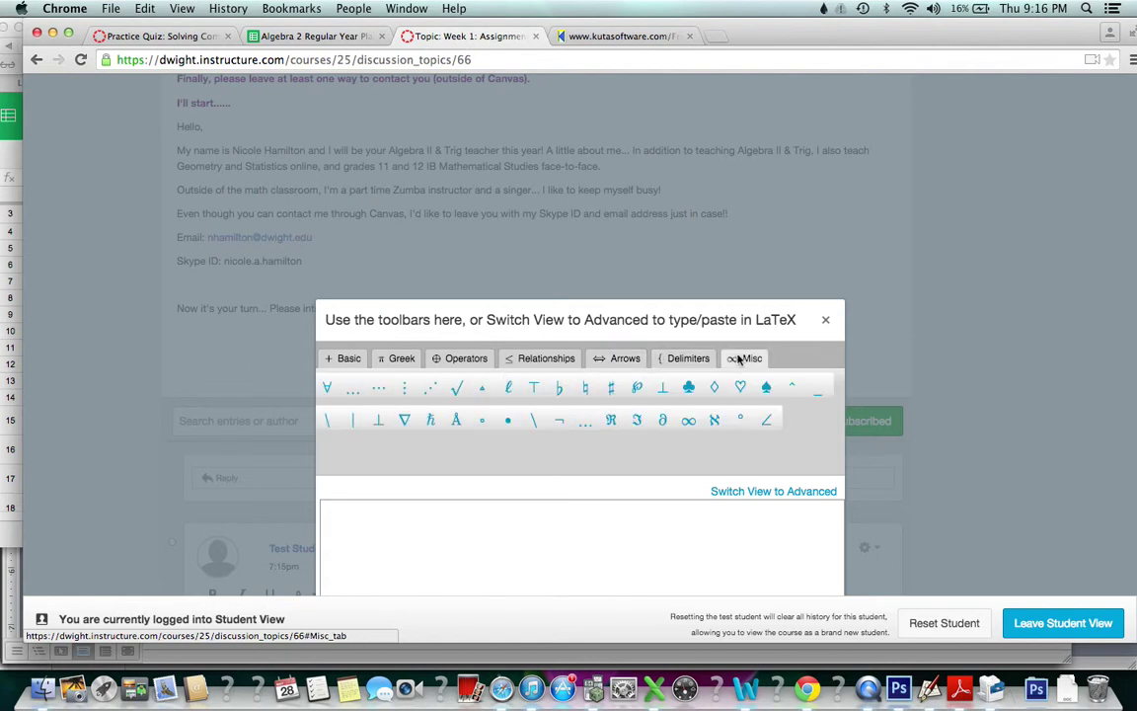
Switch the equation editor to the advanced LaTeX view.
left_click(739, 491)
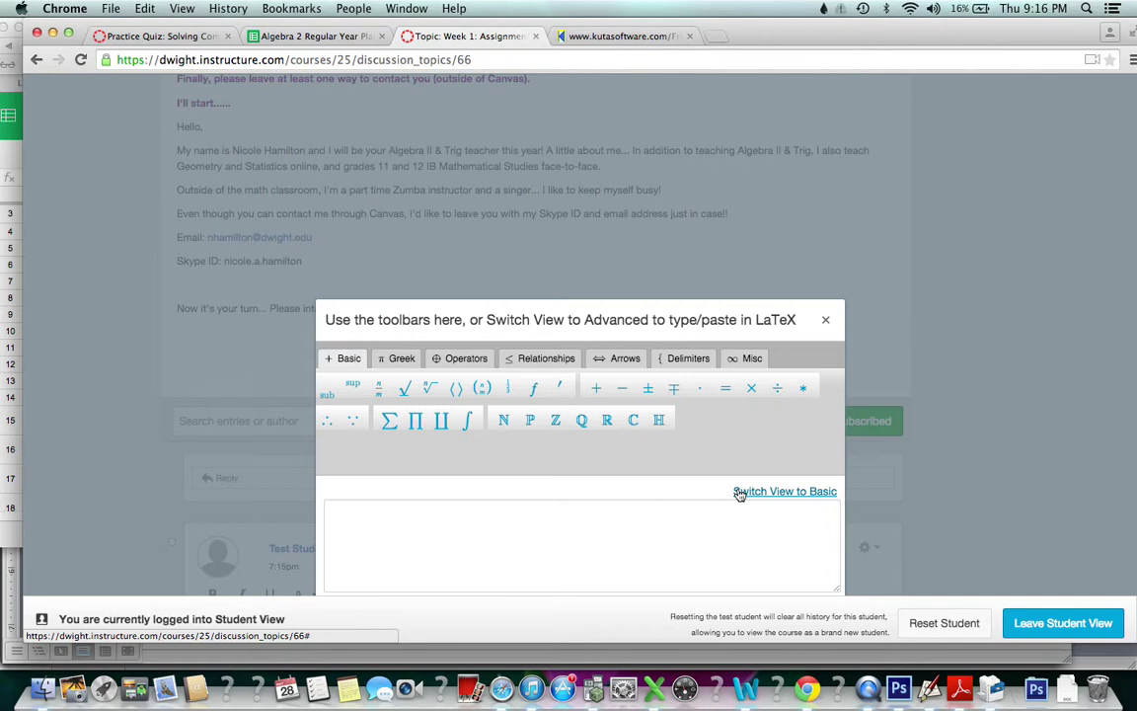
scroll(739, 491, "down", 2)
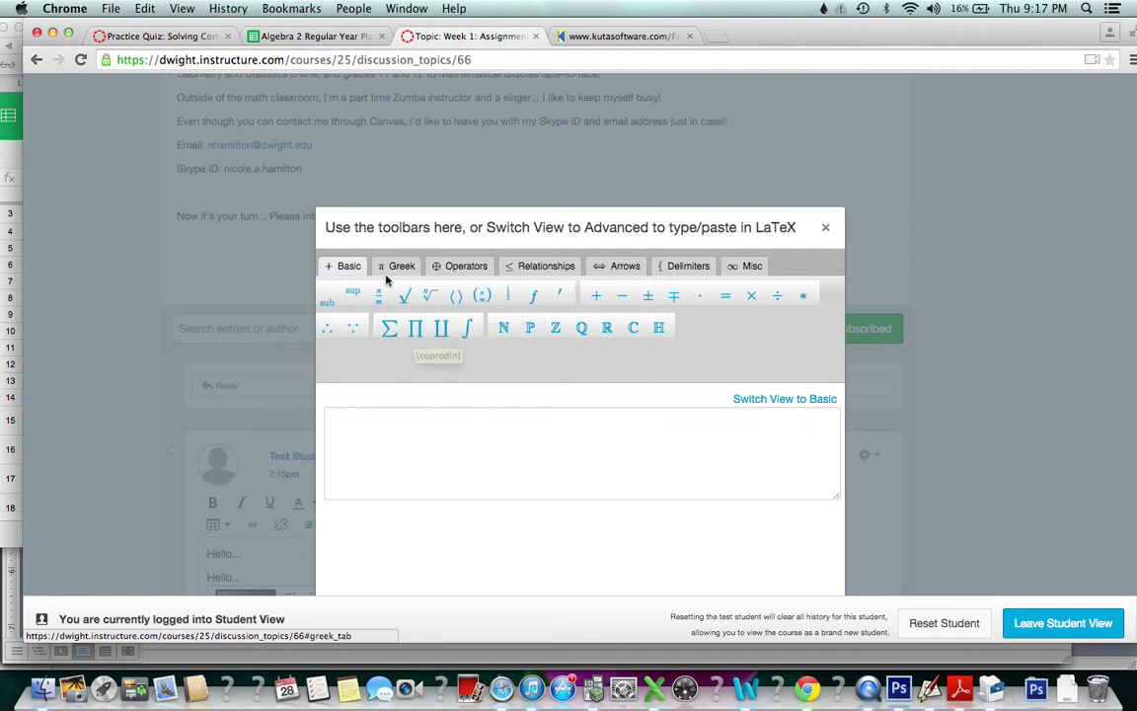
scroll(440, 335, "down", 1)
Return to the basic equation view and type x + 2y = 4.
left_click(422, 371)
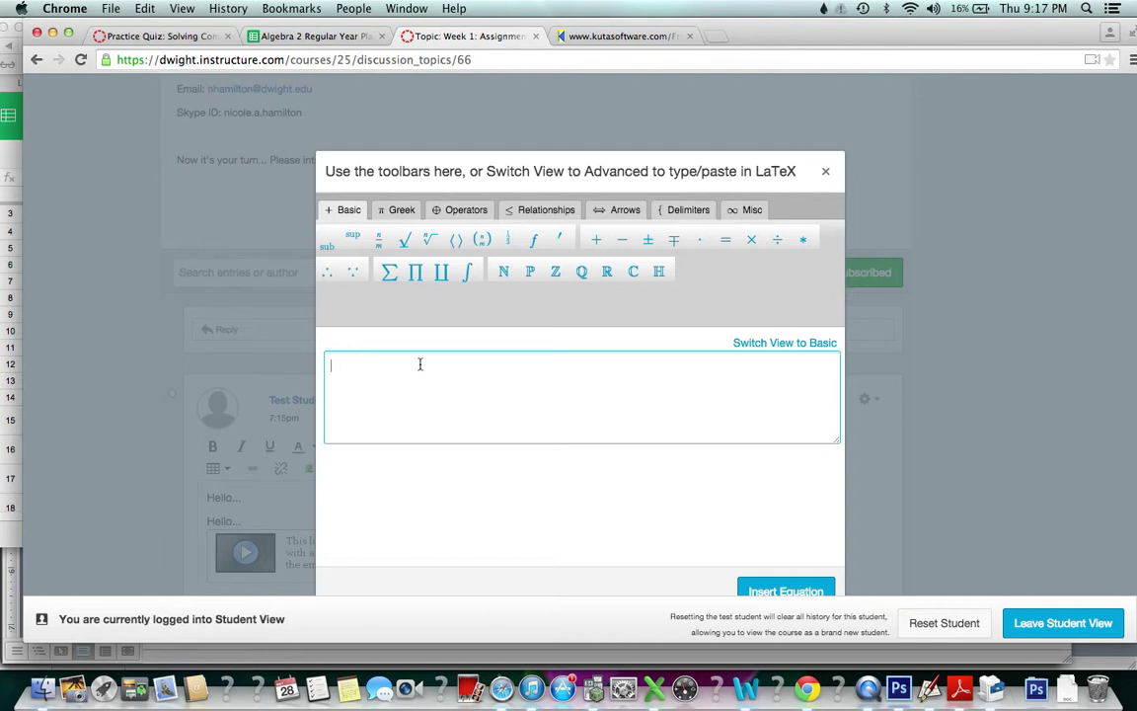
left_click(755, 344)
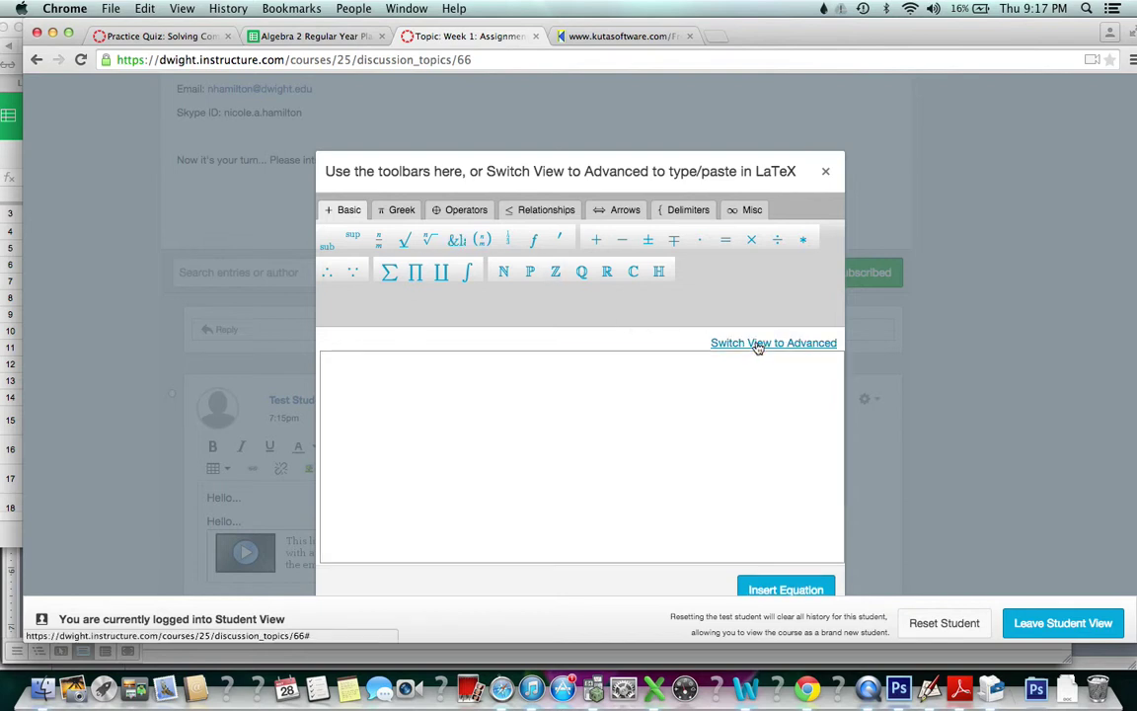
left_click(640, 386)
type("x ")
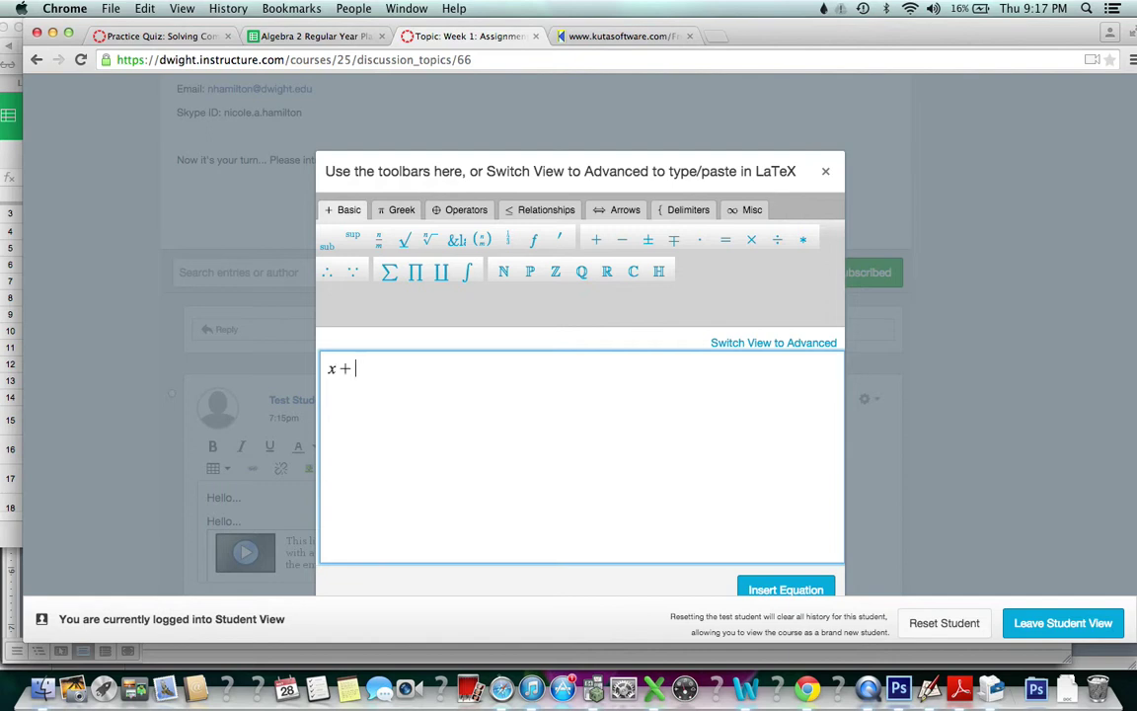
type("+ 2y = 4")
Replace the equals sign with ≤ from Relationships and insert the equation into the reply.
left_click(351, 204)
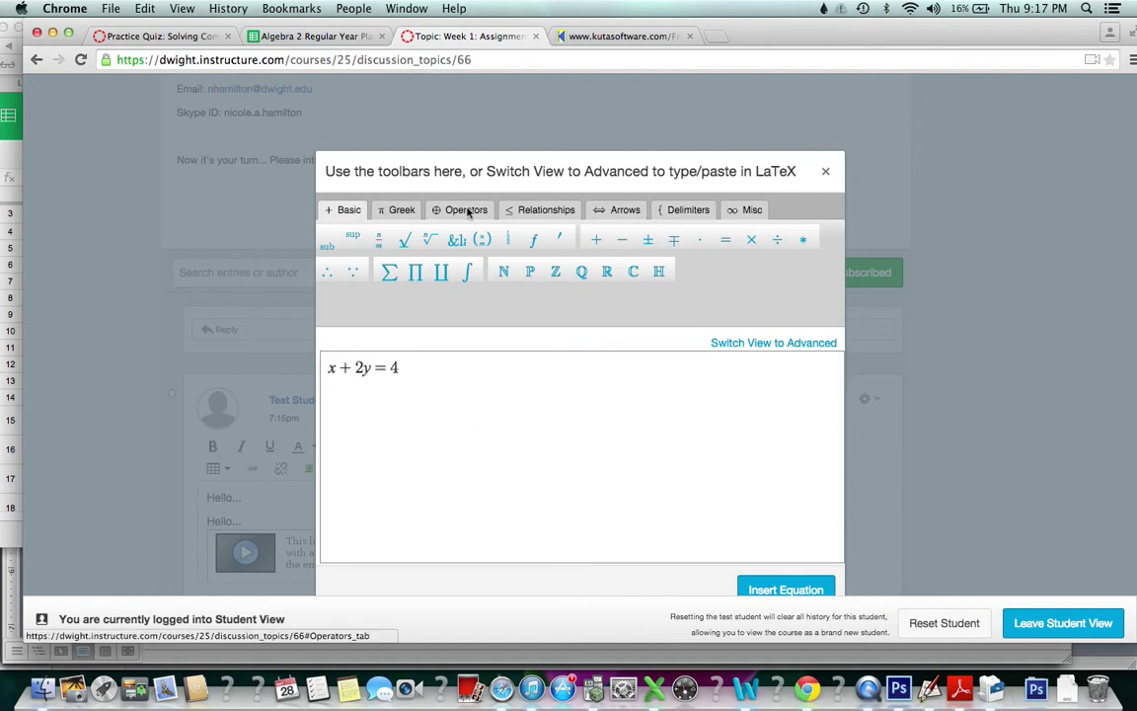
left_click(525, 213)
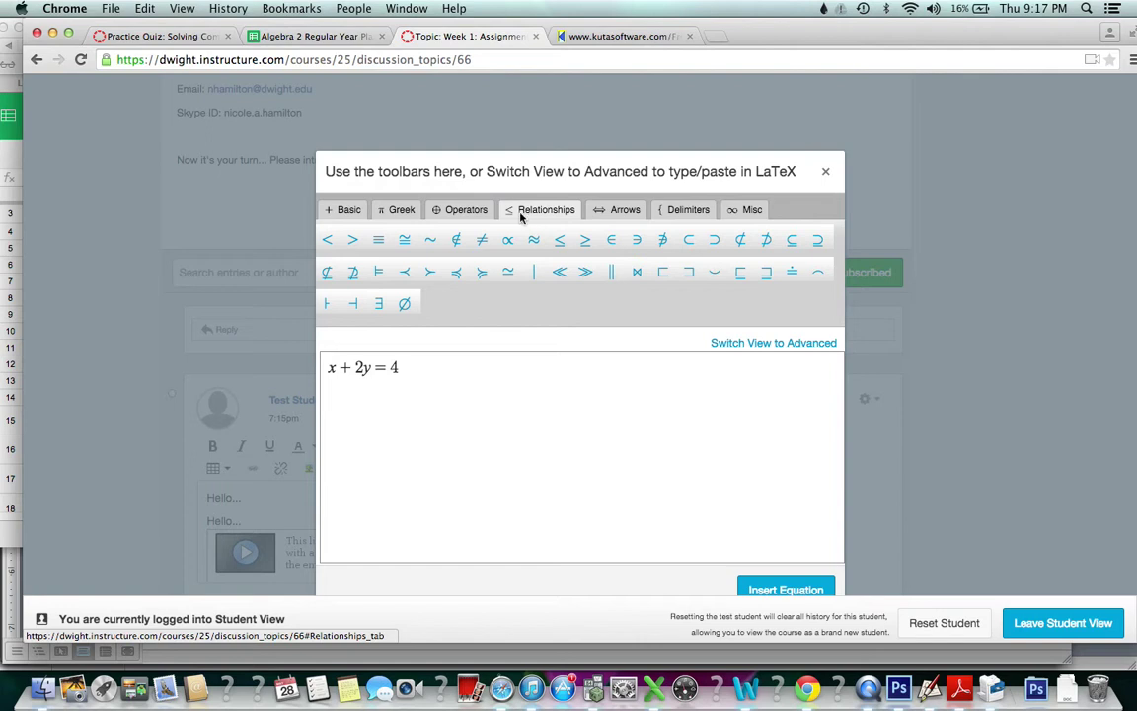
left_click(390, 371)
key("BackSpace")
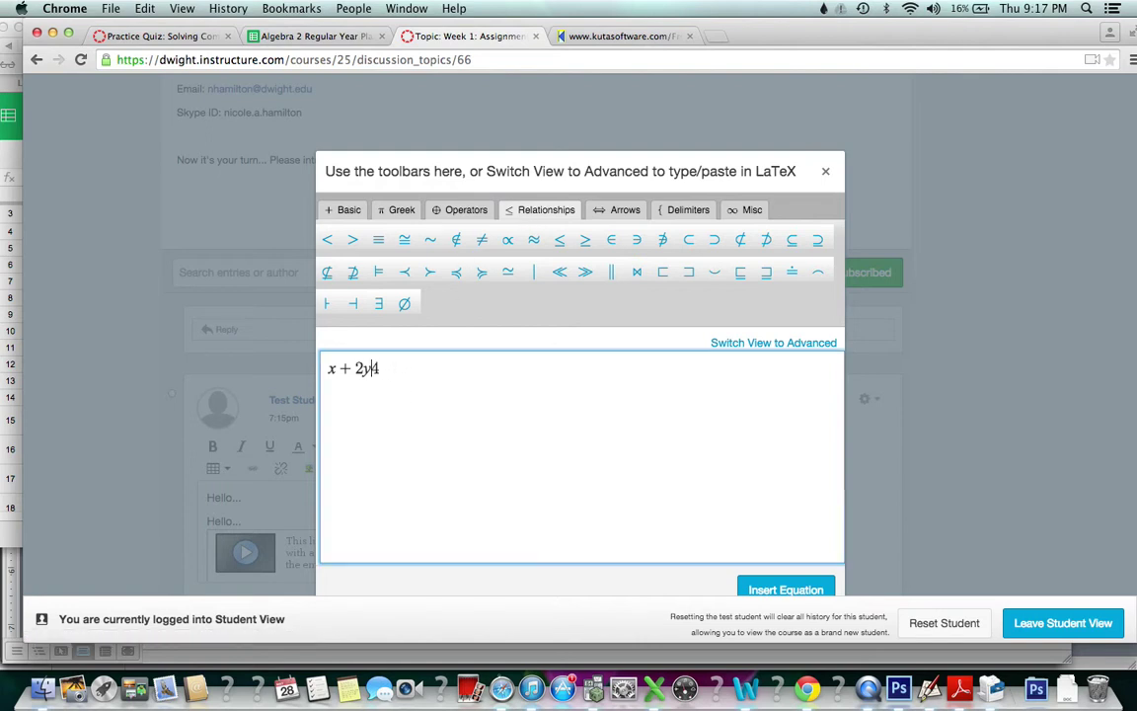
left_click(560, 241)
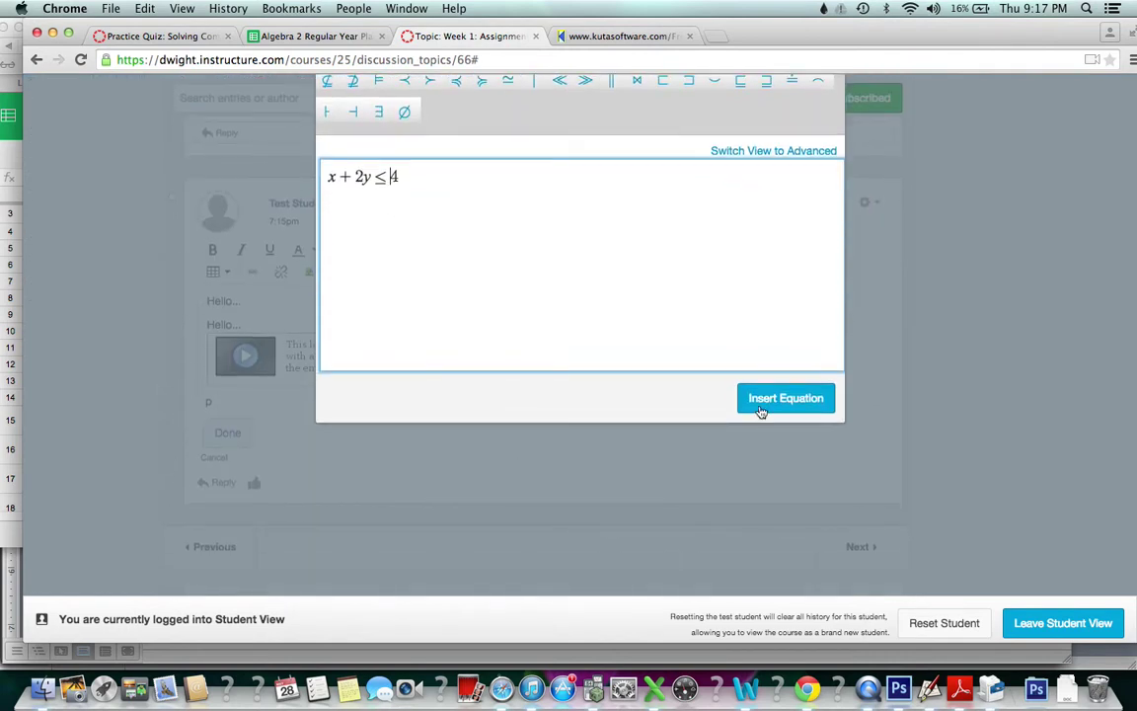
left_click(761, 412)
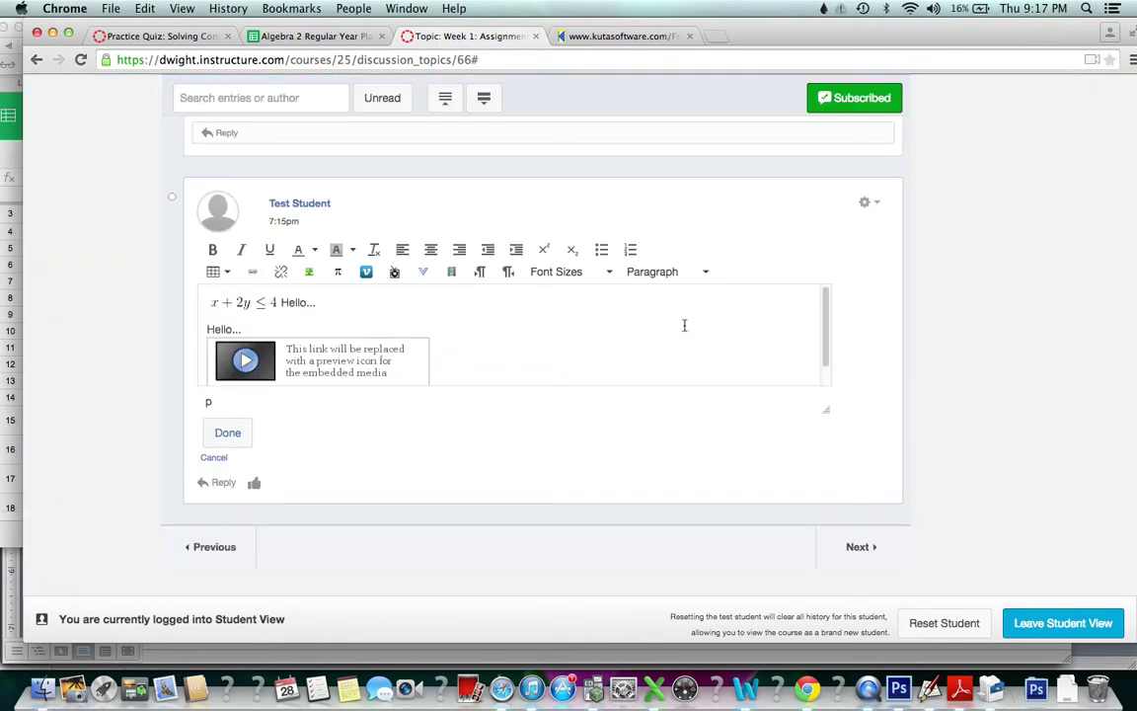